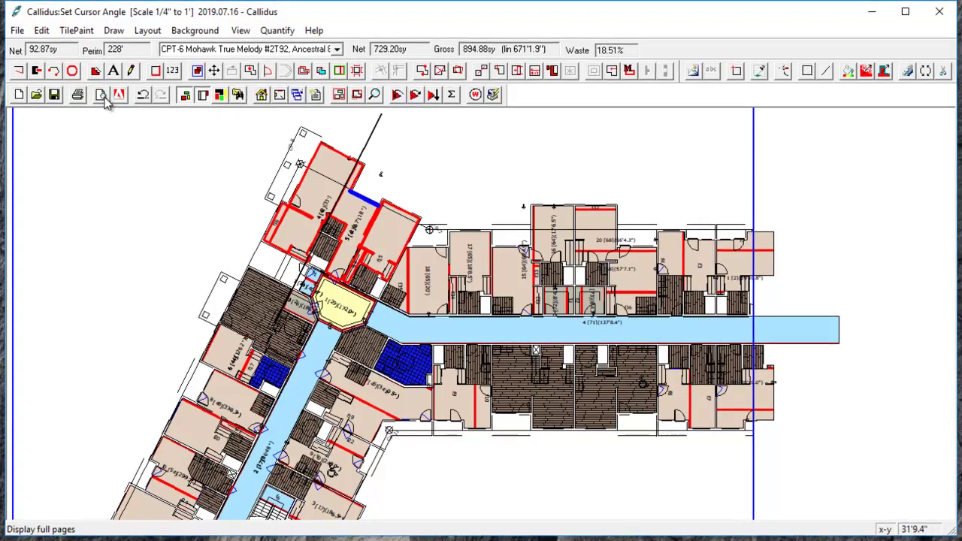
Preview the Colour Summary of FloorPlan report at Fit To Page, examine the material quantities and gross roll dimensions, and close the preview.
left_click(102, 96)
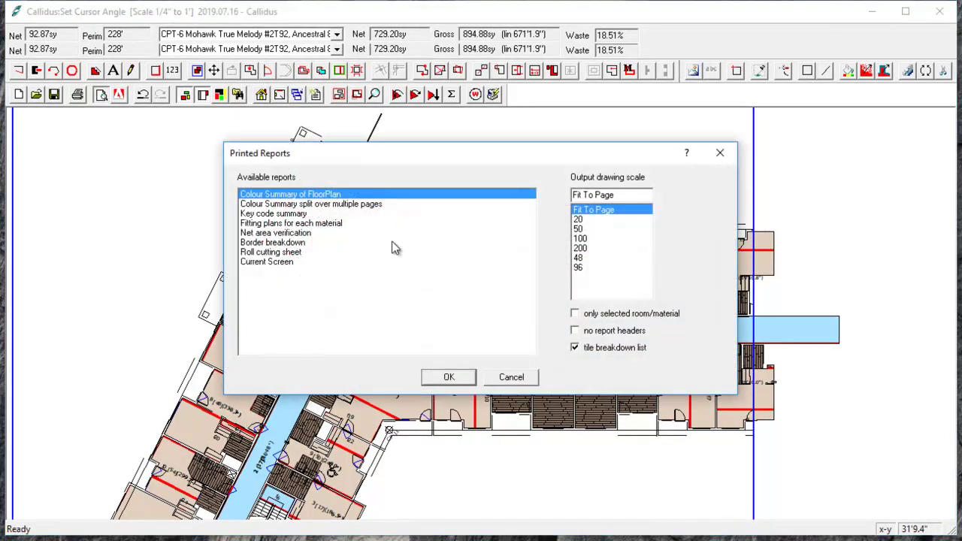
left_click(445, 380)
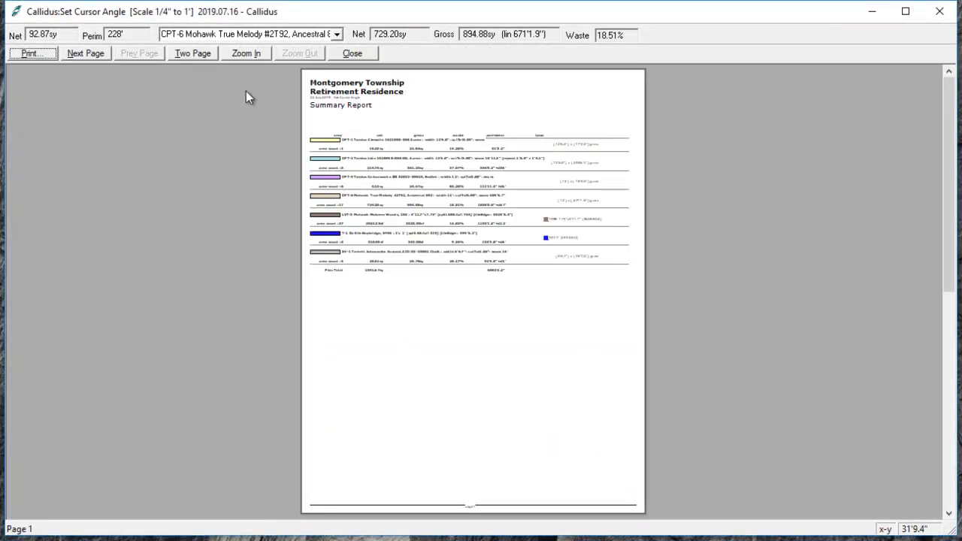
left_click(246, 53)
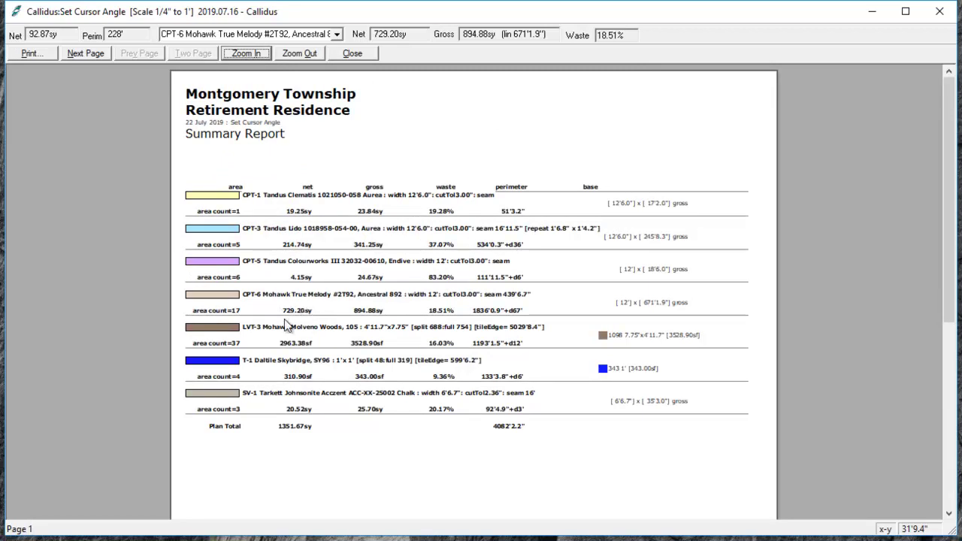
left_click(259, 56)
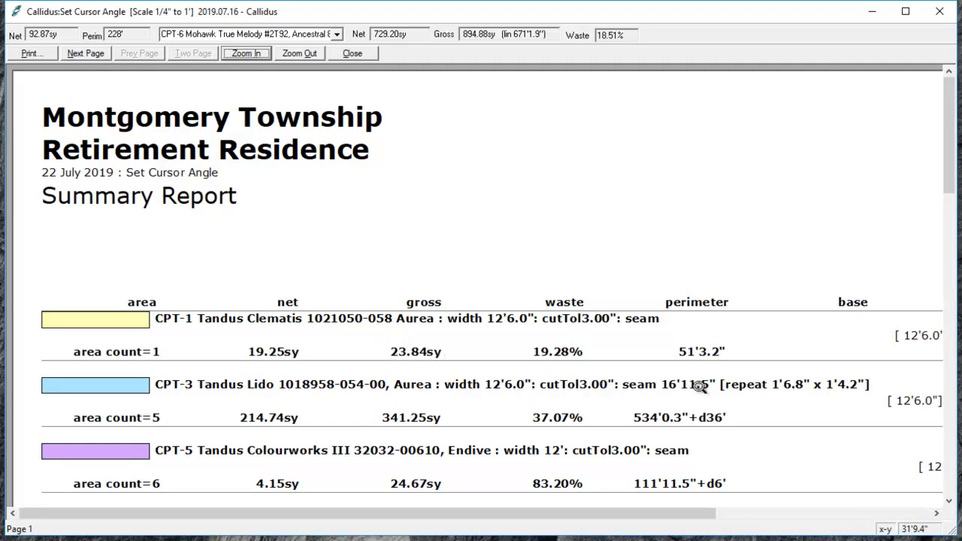
left_click_drag(566, 514, 685, 513)
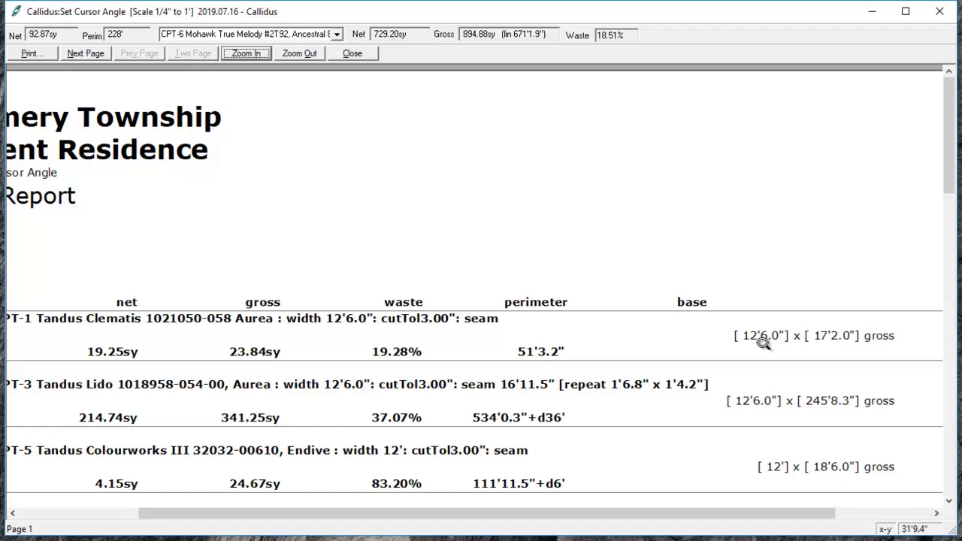
left_click(352, 53)
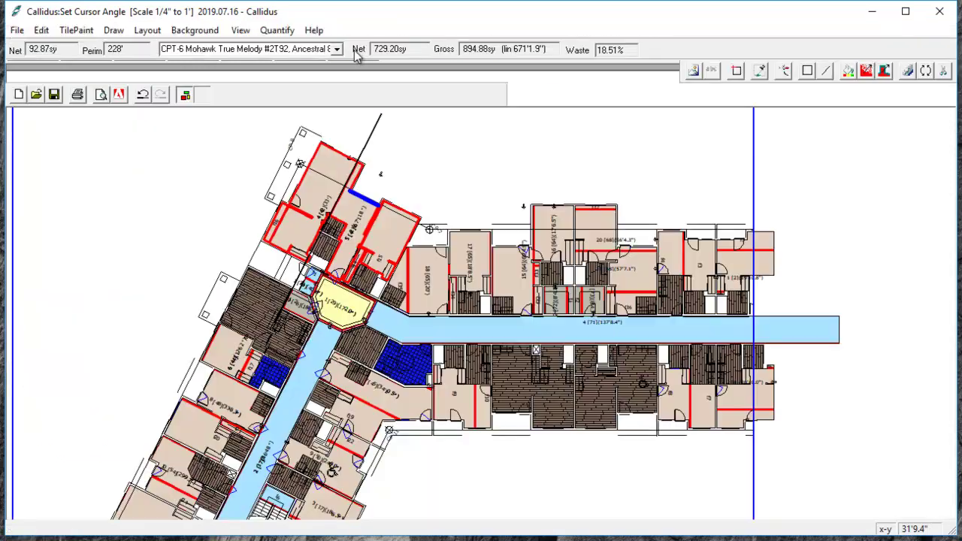
Preview the Key code summary report, examine its material colour legend and coloured floor plan up close, and close the preview.
left_click(101, 94)
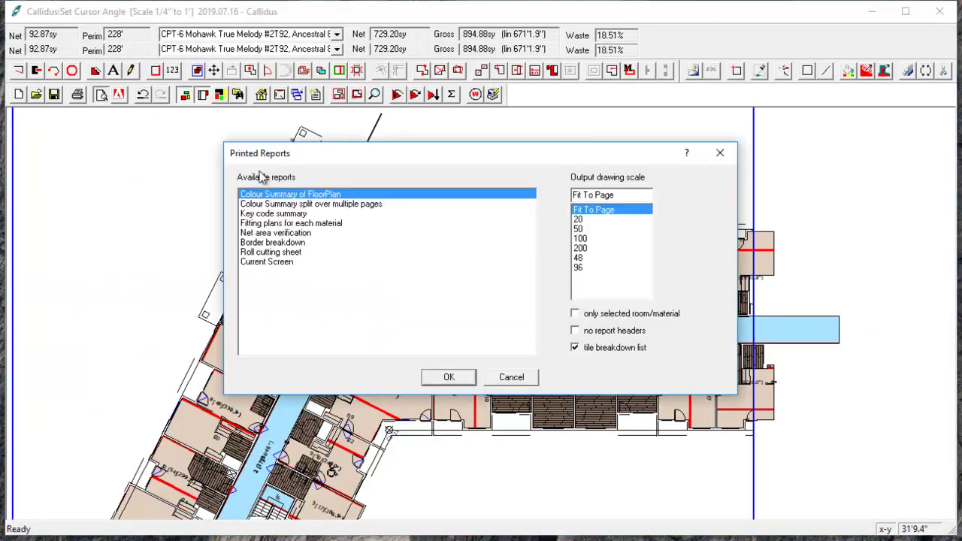
left_click(270, 214)
left_click(450, 378)
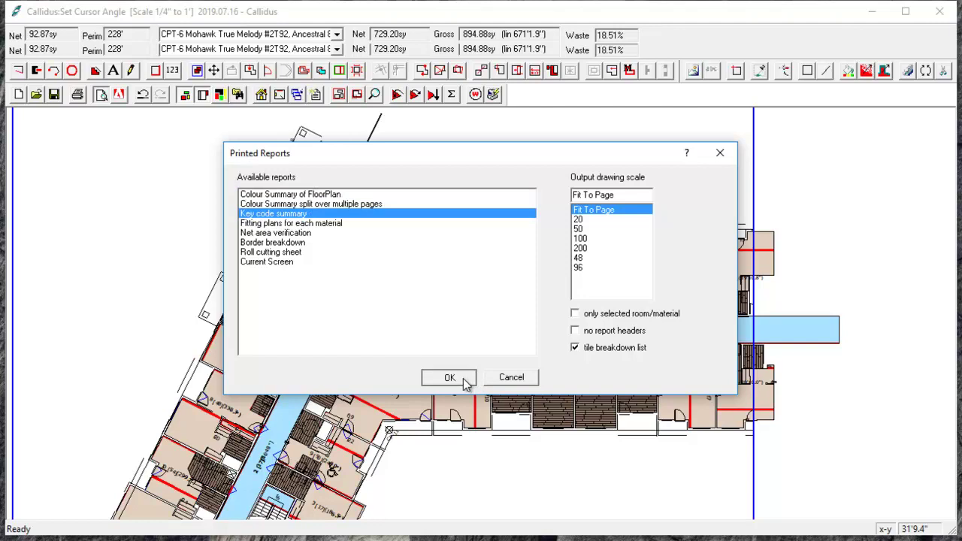
left_click(251, 54)
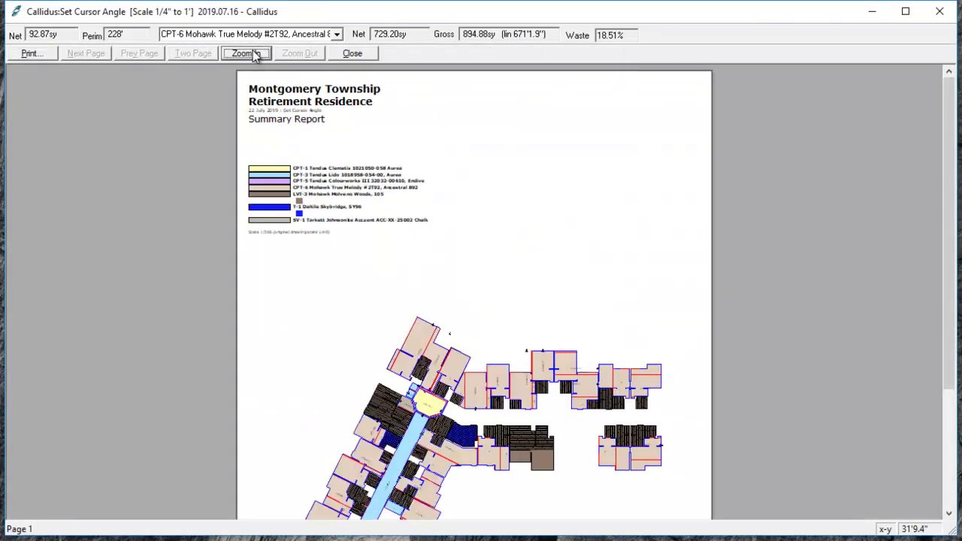
left_click(252, 54)
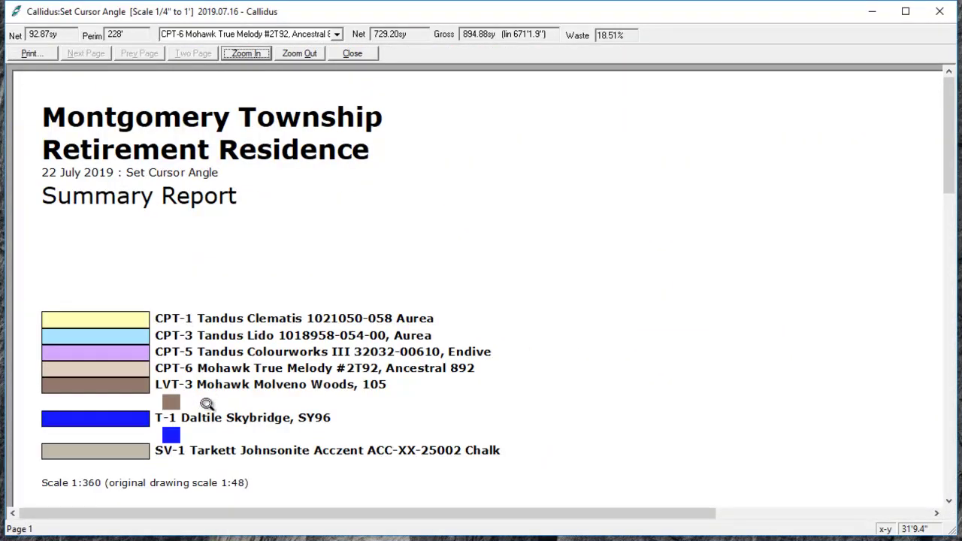
scroll(207, 407, "down", 10)
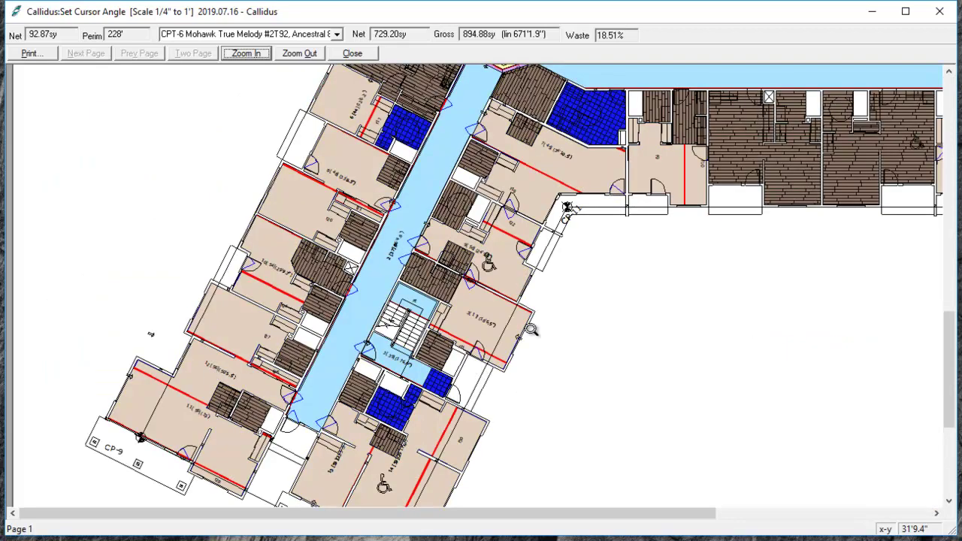
left_click(353, 53)
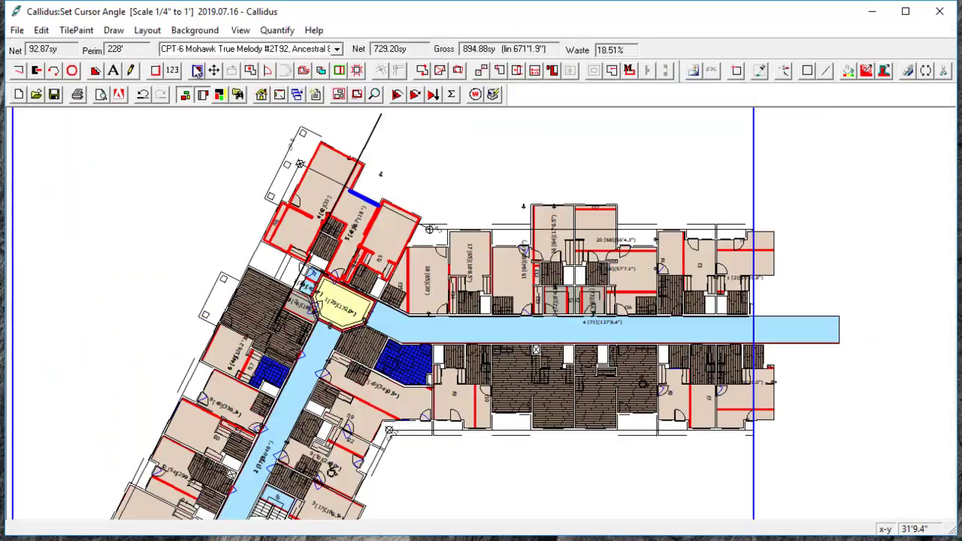
Preview the Fitting plans for each material report at Fit To Page and examine the CPT-1 Tandus Clematis plan on its first page.
left_click(102, 96)
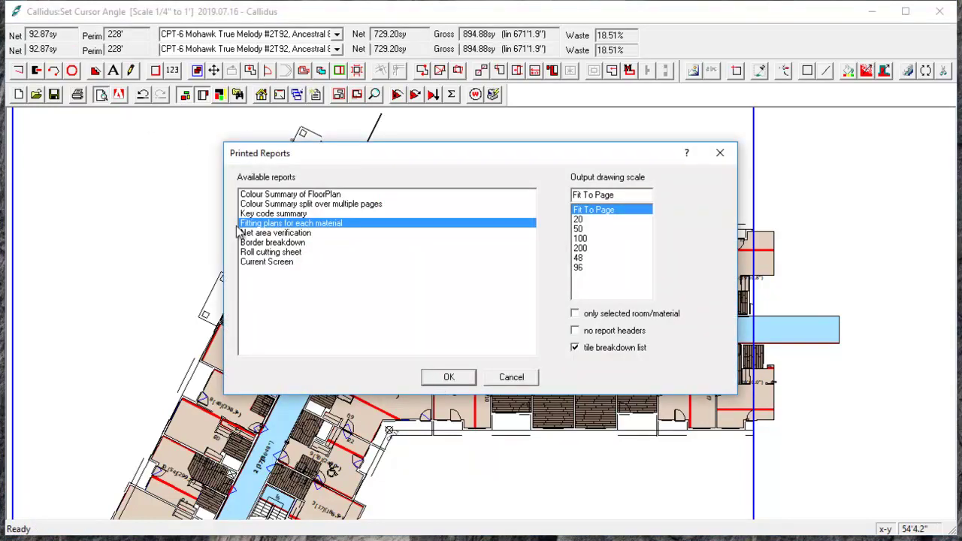
left_click(449, 377)
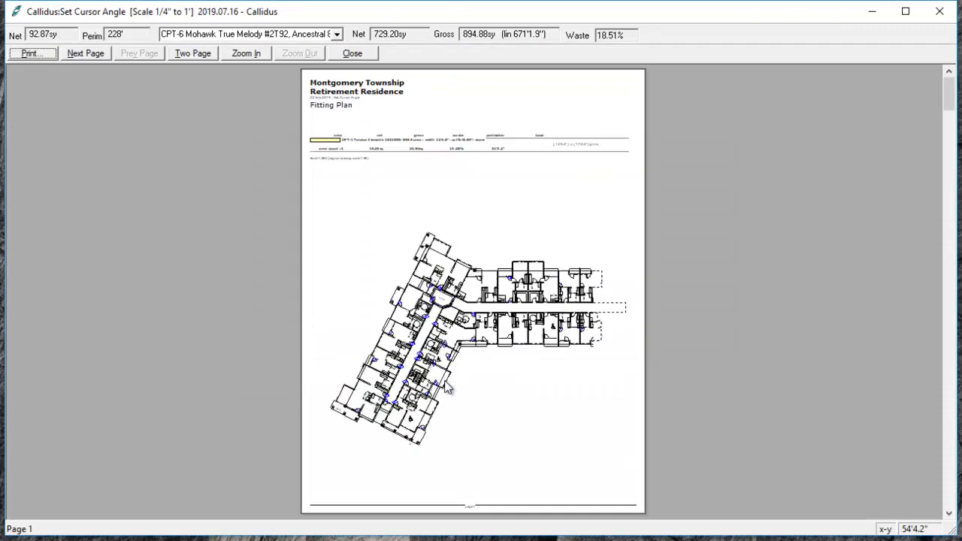
left_click(233, 54)
left_click(239, 55)
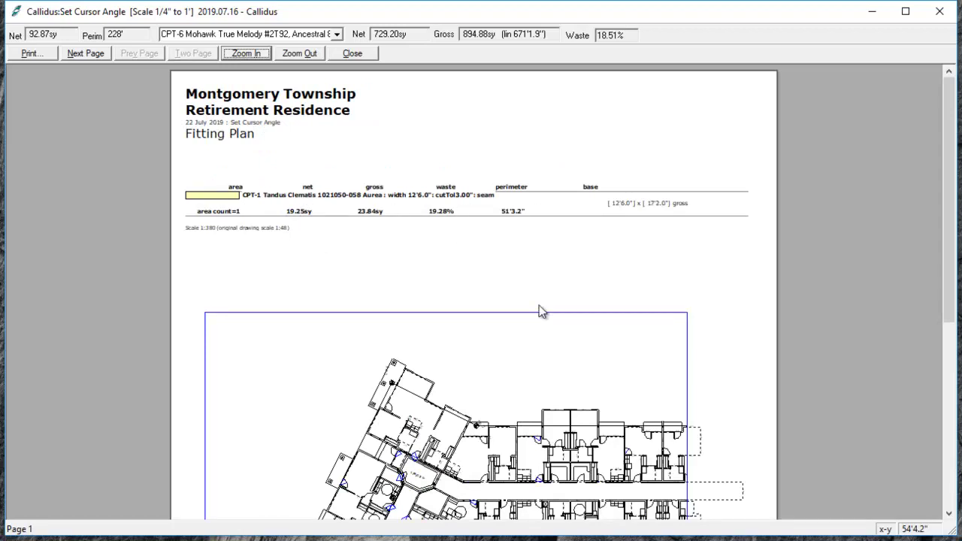
scroll(463, 337, "down", 3)
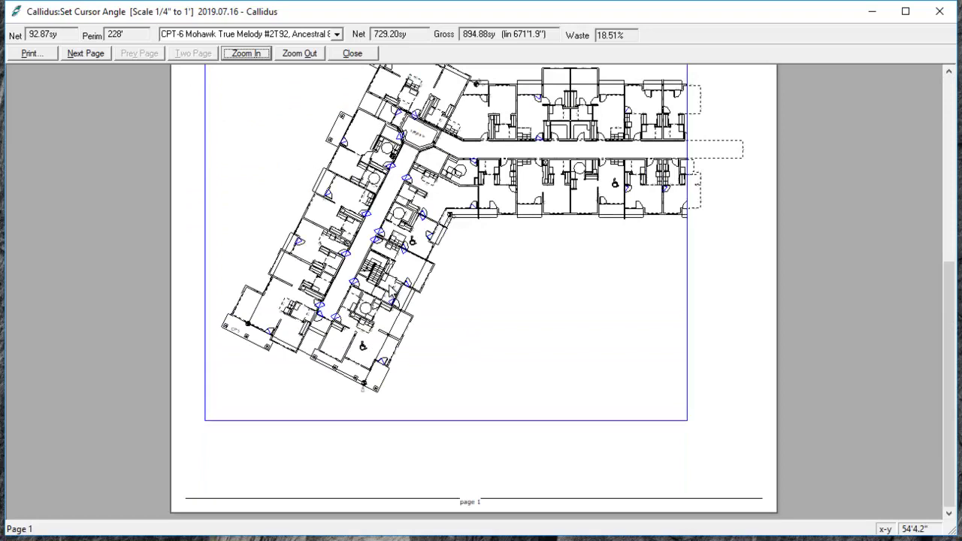
scroll(367, 230, "up", 3)
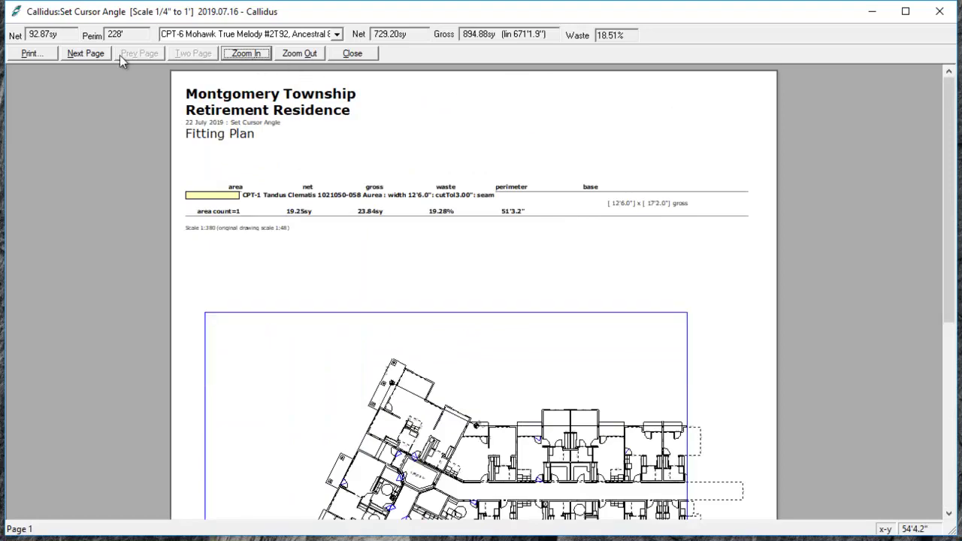
Page through the fitting plans to the CPT-6 Mohawk True Melody plan on page 7.
left_click(86, 55)
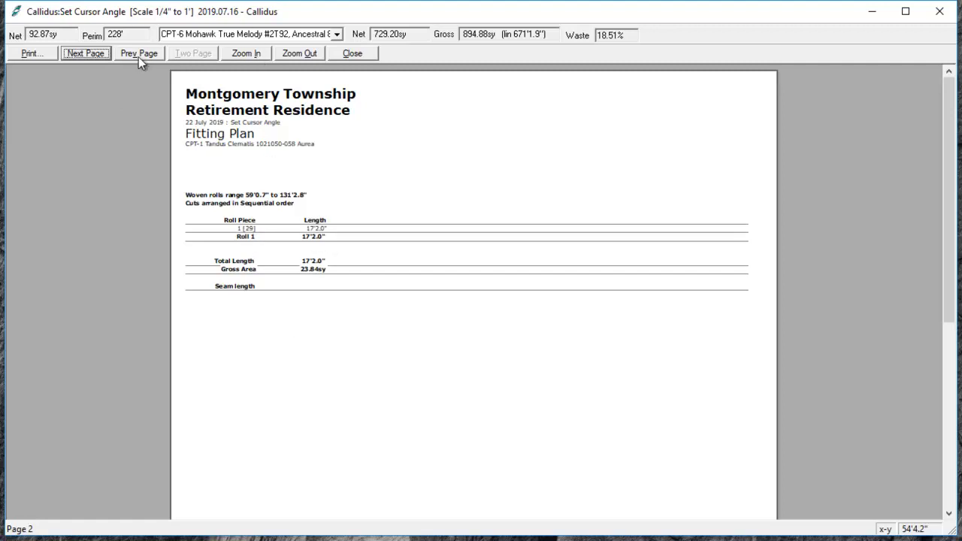
left_click(102, 52)
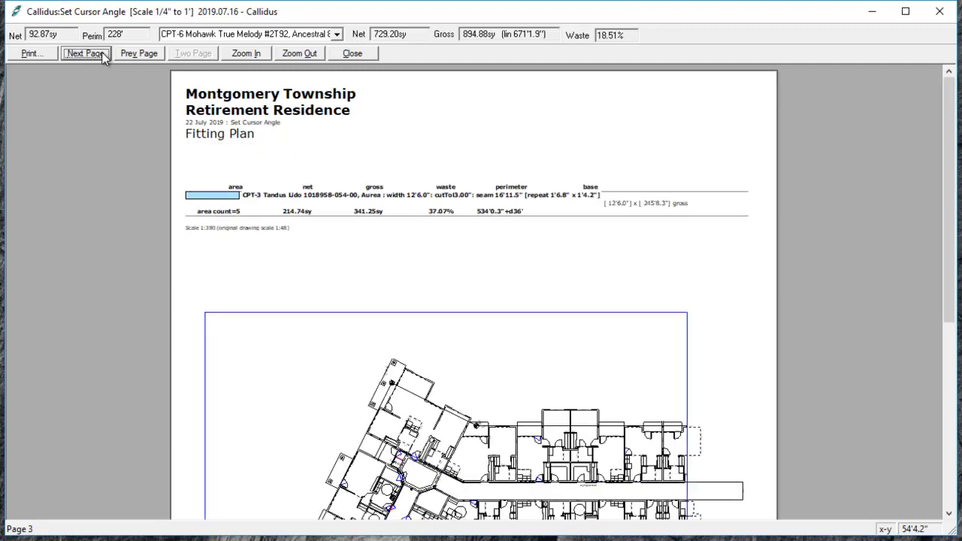
left_click(102, 52)
left_click(102, 52)
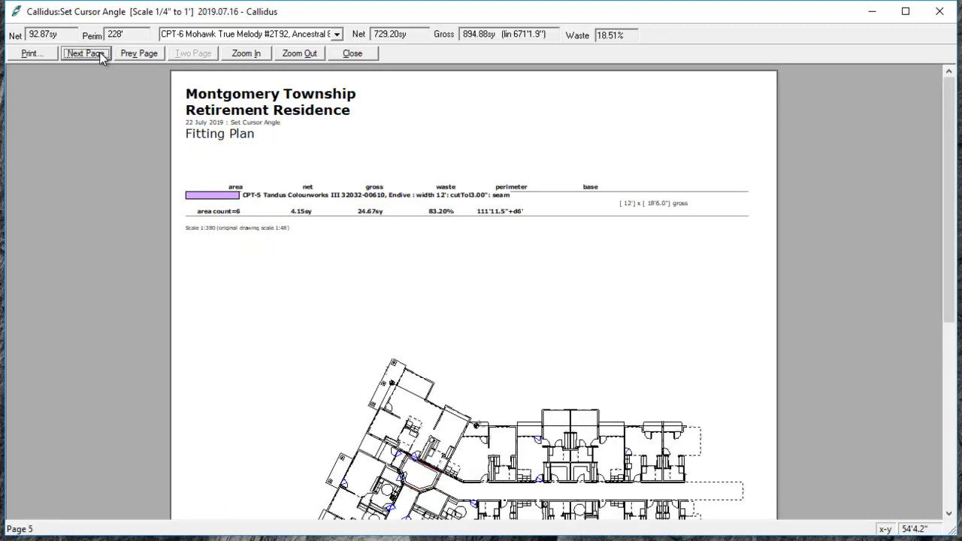
left_click(99, 52)
left_click(99, 52)
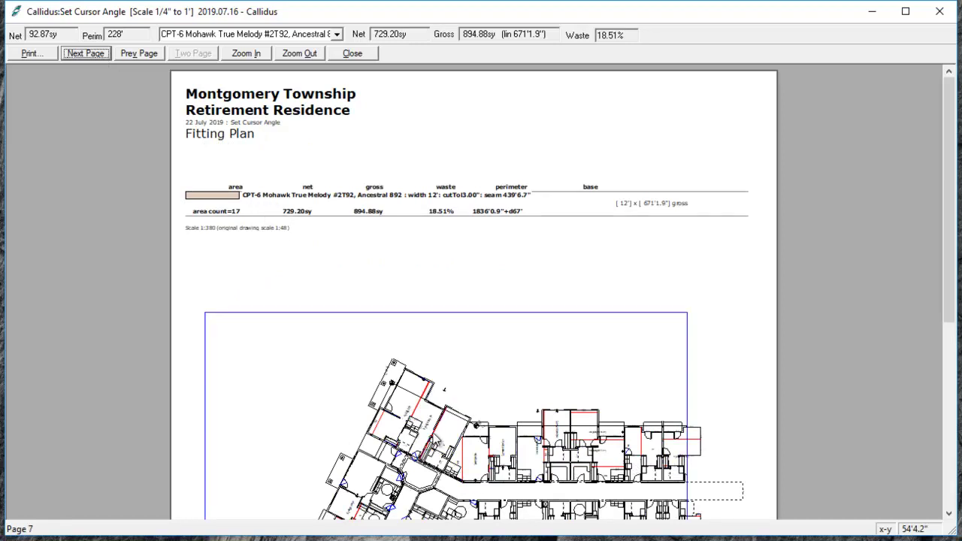
Examine the seams, cut labels and fill pieces on the CPT-6 Mohawk True Melody fitting plan up close.
scroll(407, 331, "down", 5)
scroll(410, 331, "up", 5)
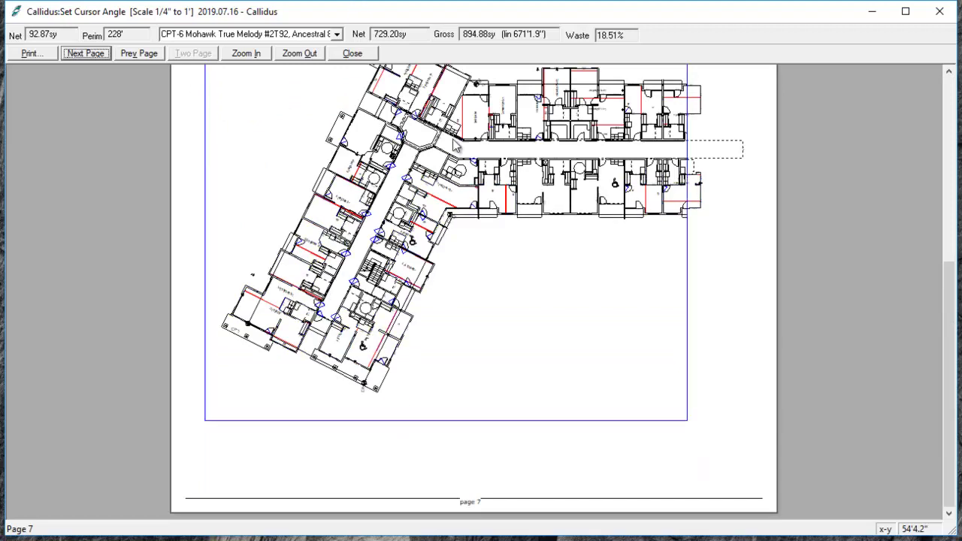
left_click(256, 58)
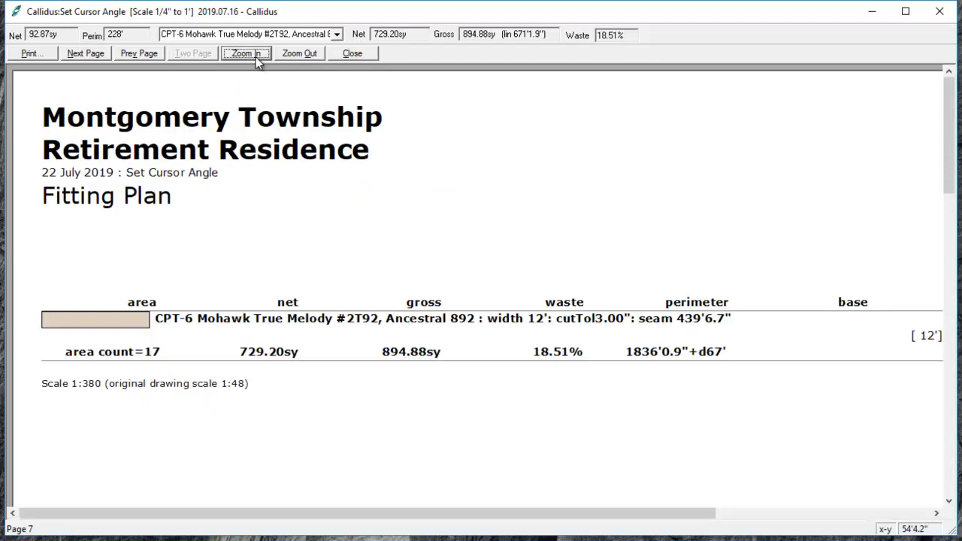
left_click(942, 261)
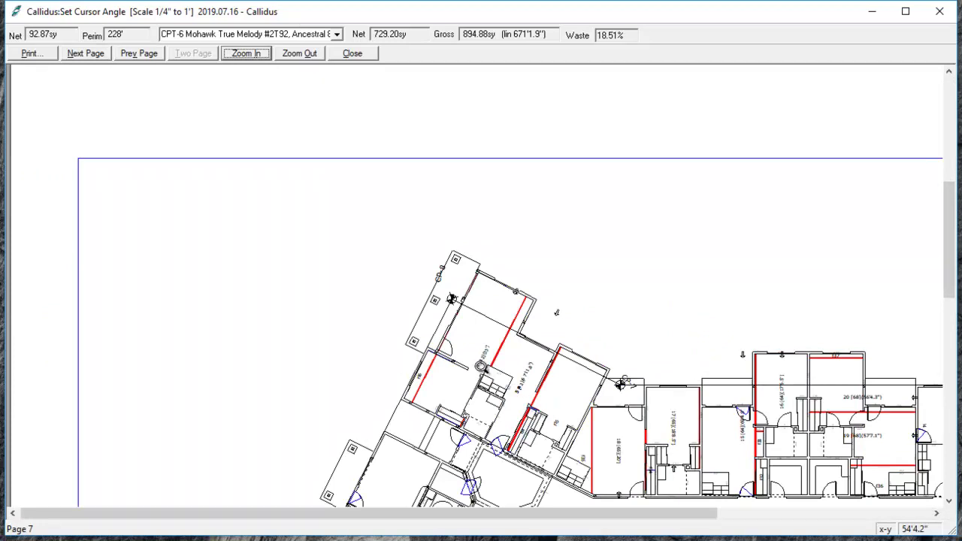
left_click(538, 442)
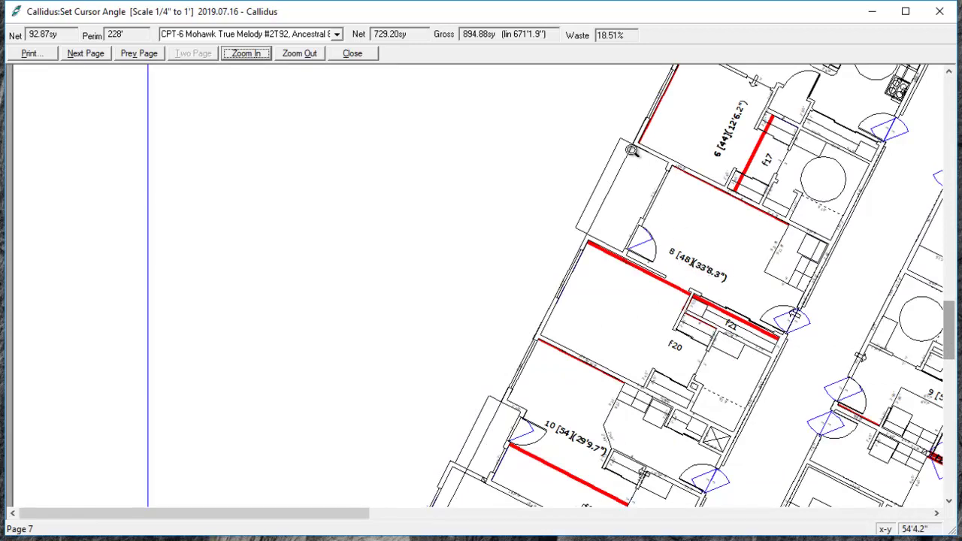
left_click(298, 57)
left_click(298, 56)
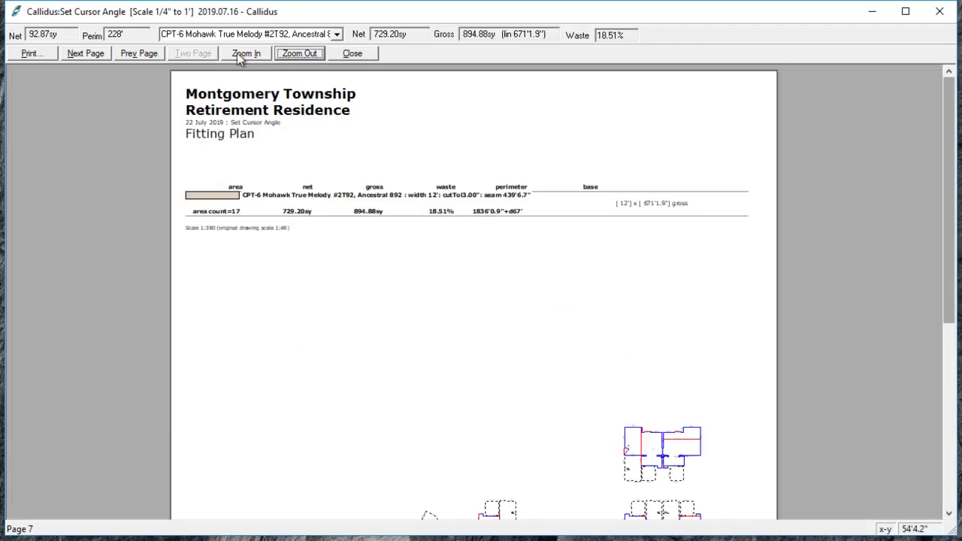
Review the roll piece lengths and filler list for CPT-6 on page 8, and close the fitting plan preview.
left_click(80, 53)
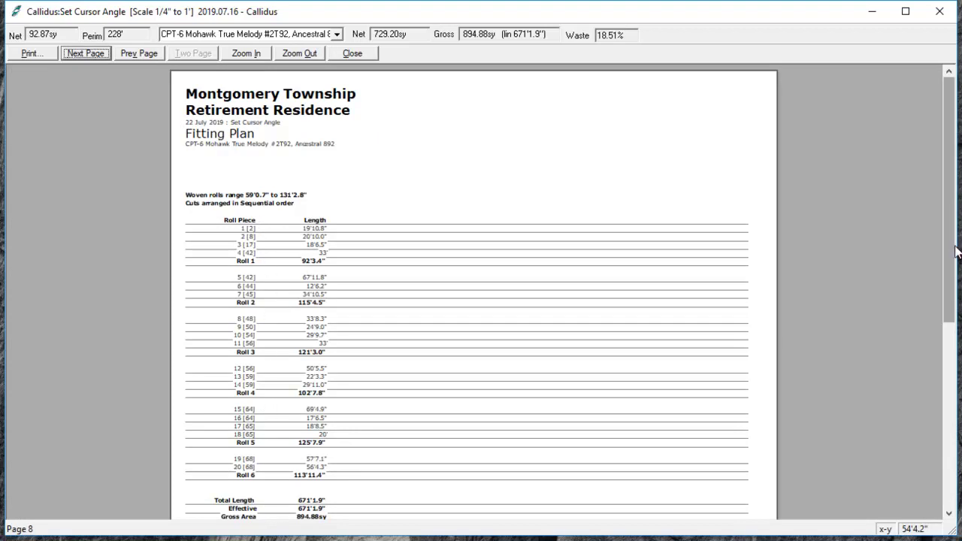
left_click_drag(953, 258, 953, 340)
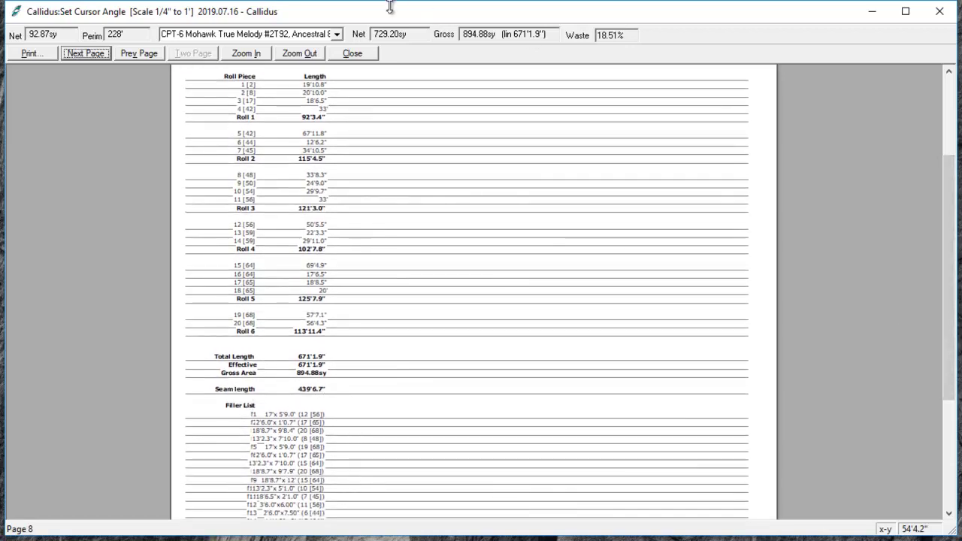
left_click(345, 56)
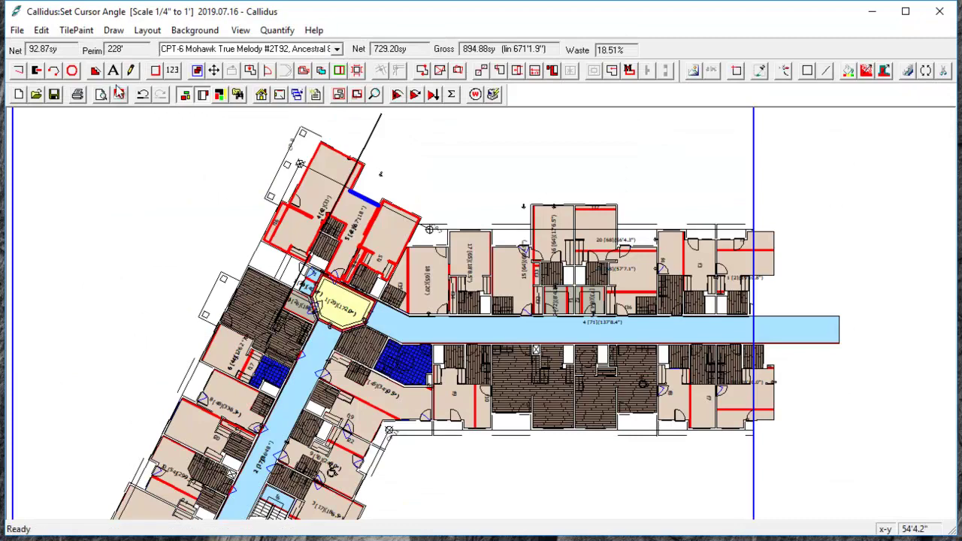
Preview the Roll cutting sheet report and page through the roll cutting maps to page 4.
left_click(102, 96)
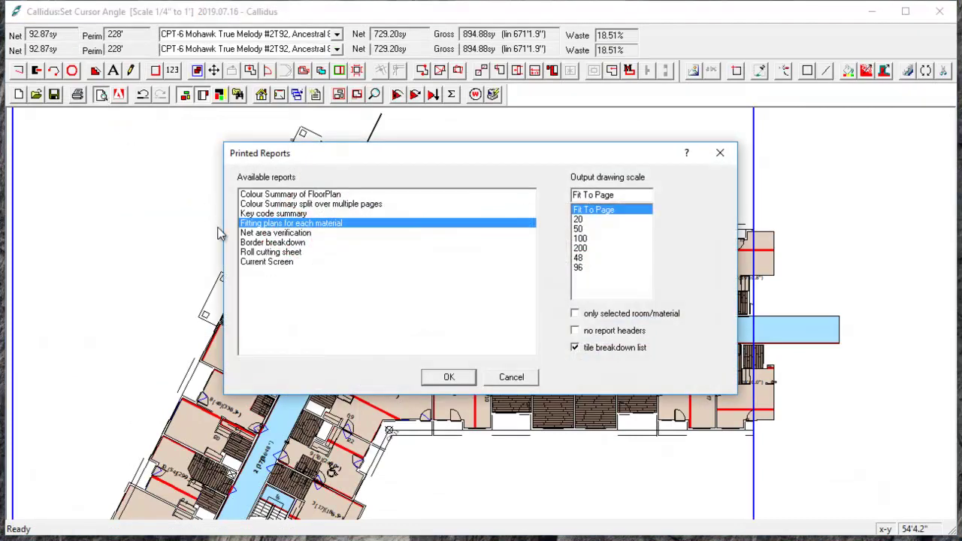
left_click(271, 254)
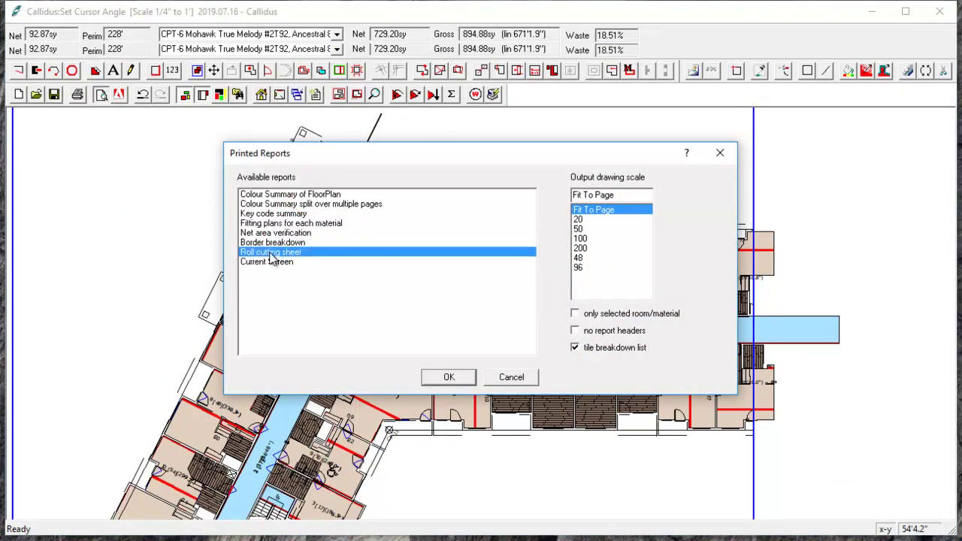
left_click(449, 378)
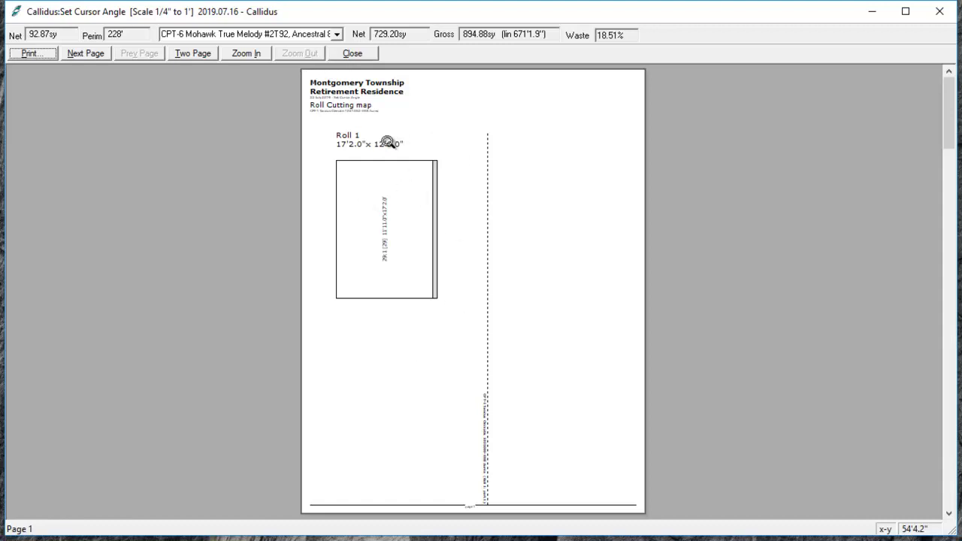
left_click(86, 54)
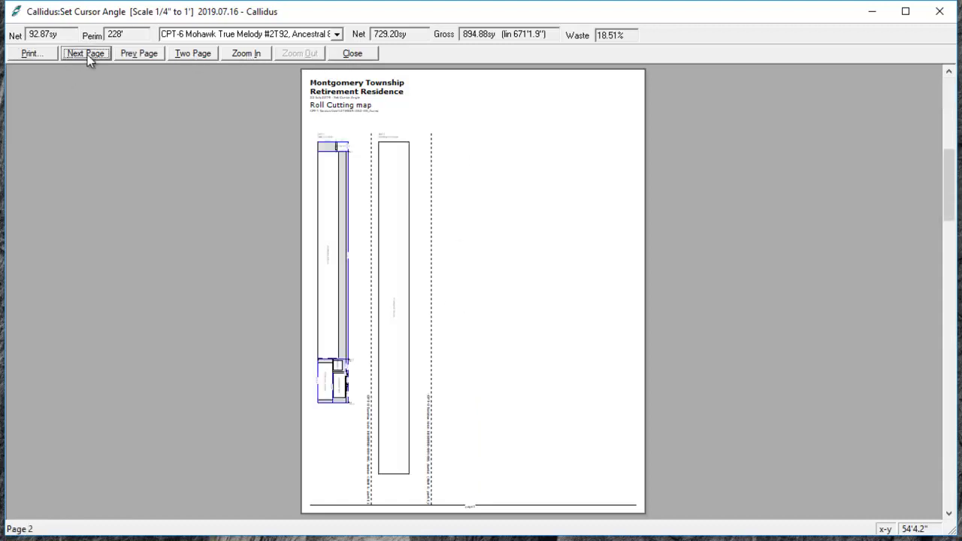
left_click(86, 53)
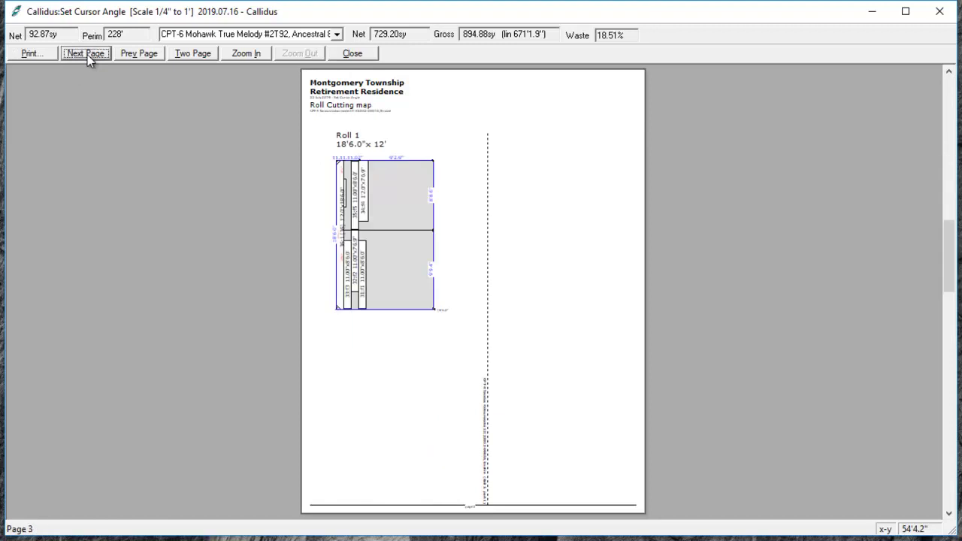
left_click(86, 53)
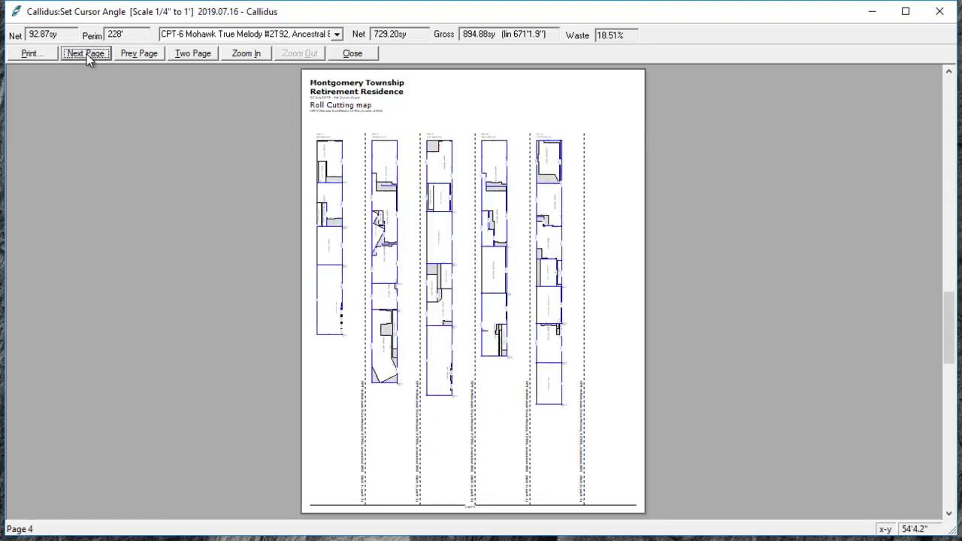
Examine the CPT-6 roll cutting map on page 4 up close, including its roll sizes and cut dimensions, and close the preview.
left_click(255, 53)
left_click(258, 54)
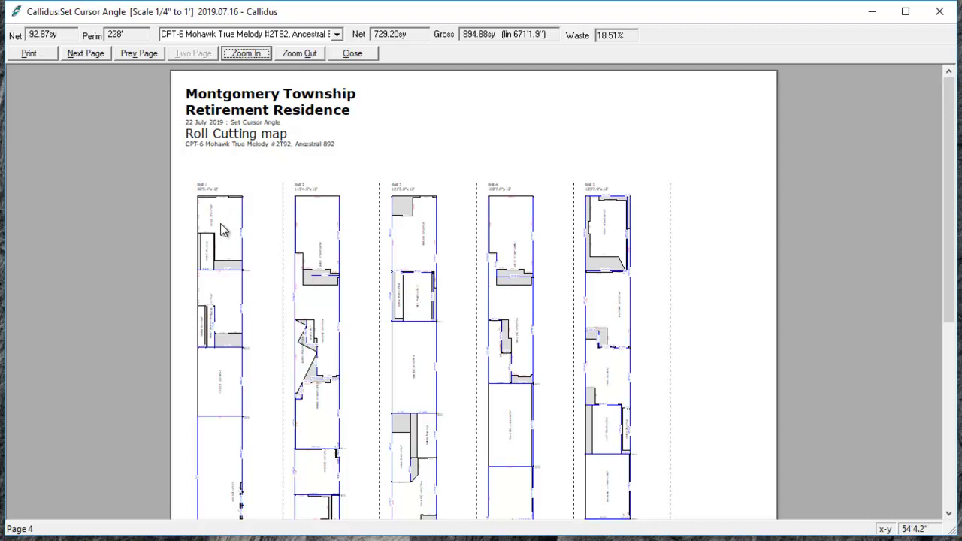
scroll(222, 229, "down", 10)
scroll(222, 230, "up", 10)
left_click(254, 57)
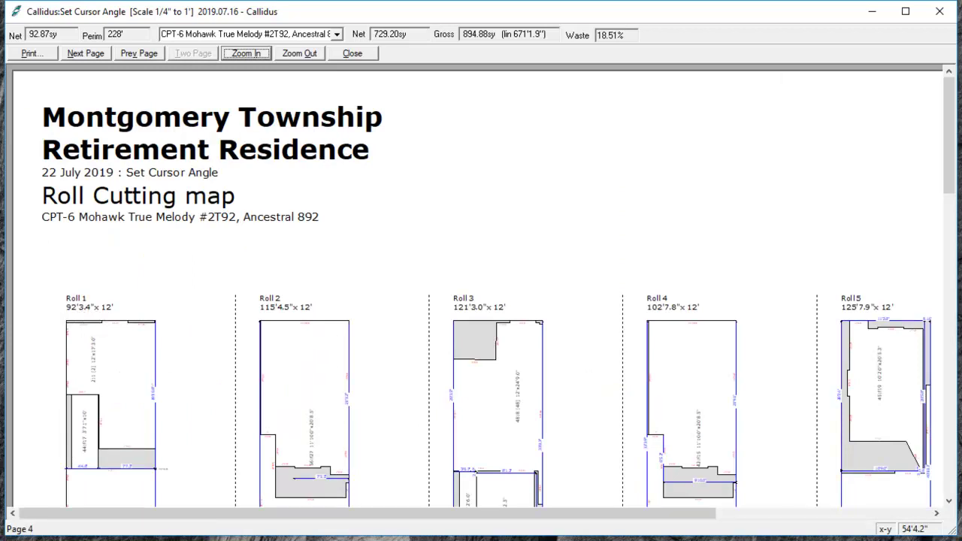
left_click(352, 54)
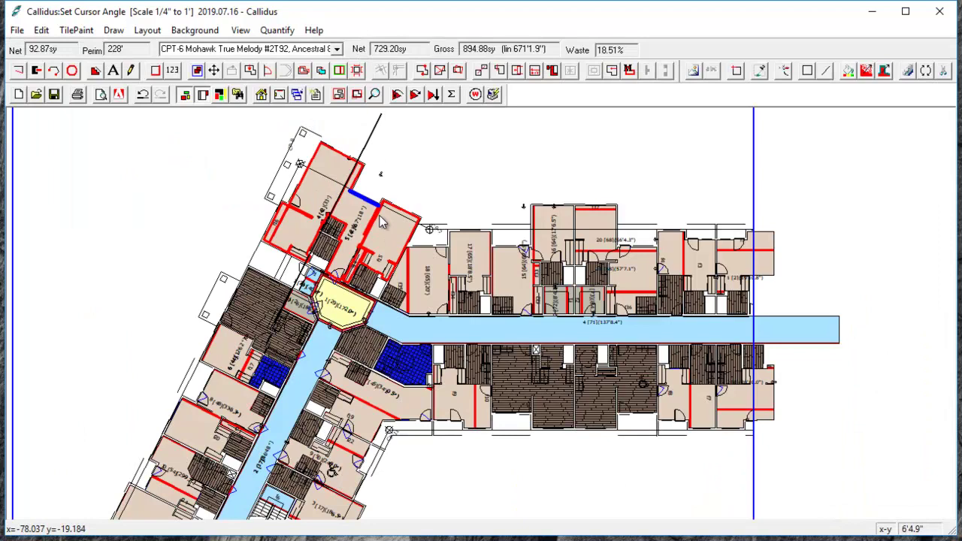
Assign the Sample Product 3 image from the Training Videos Products folder as the pattern file for CPT-6 Mohawk True Melody.
scroll(334, 216, "up", 3)
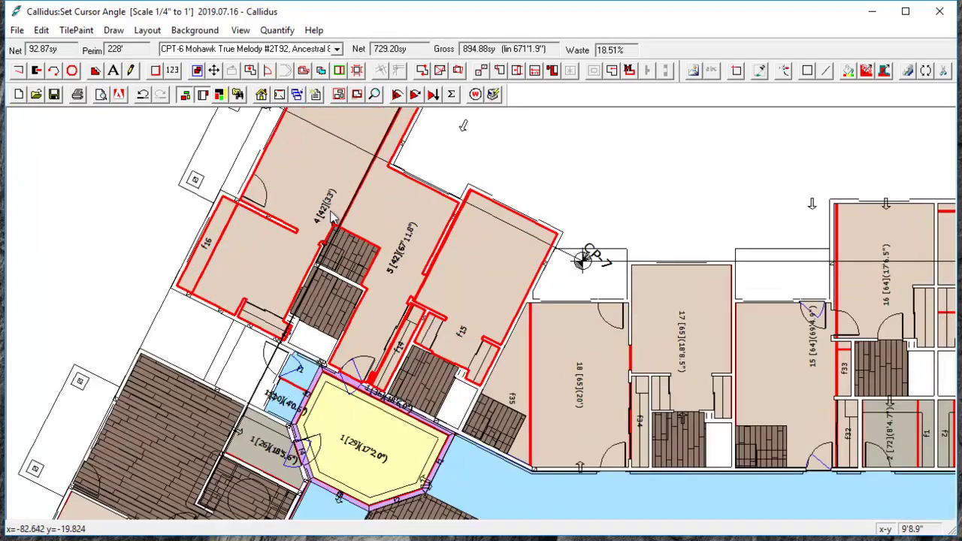
scroll(333, 216, "up", 1)
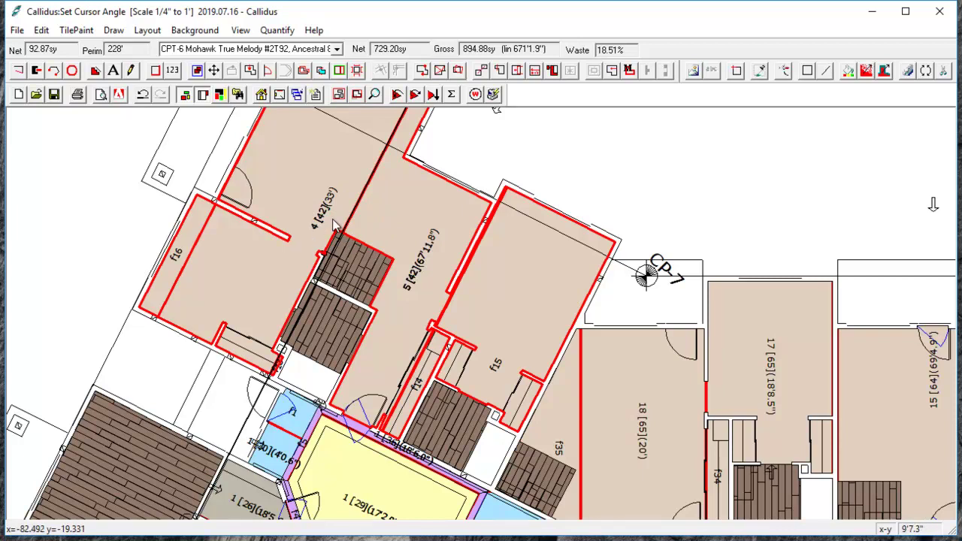
left_click(297, 95)
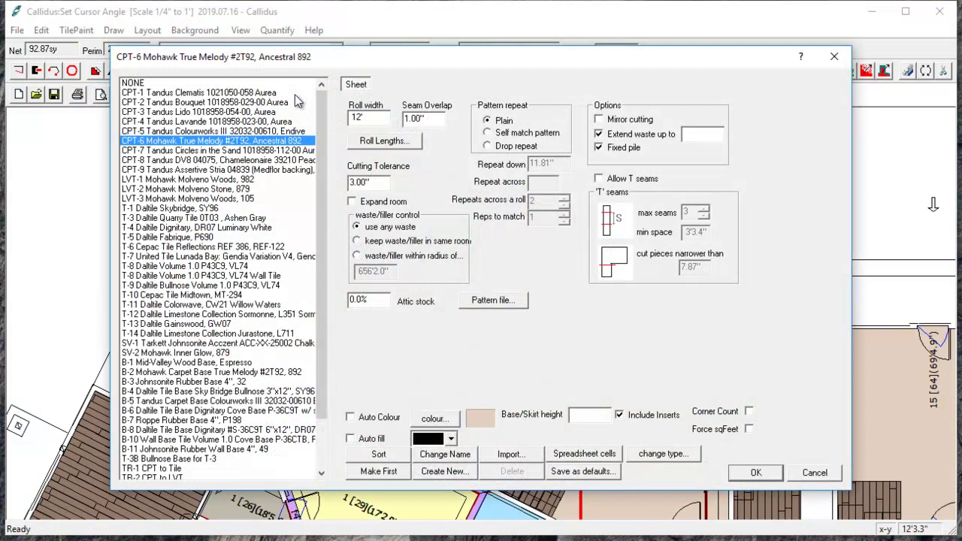
left_click(497, 305)
left_click(607, 99)
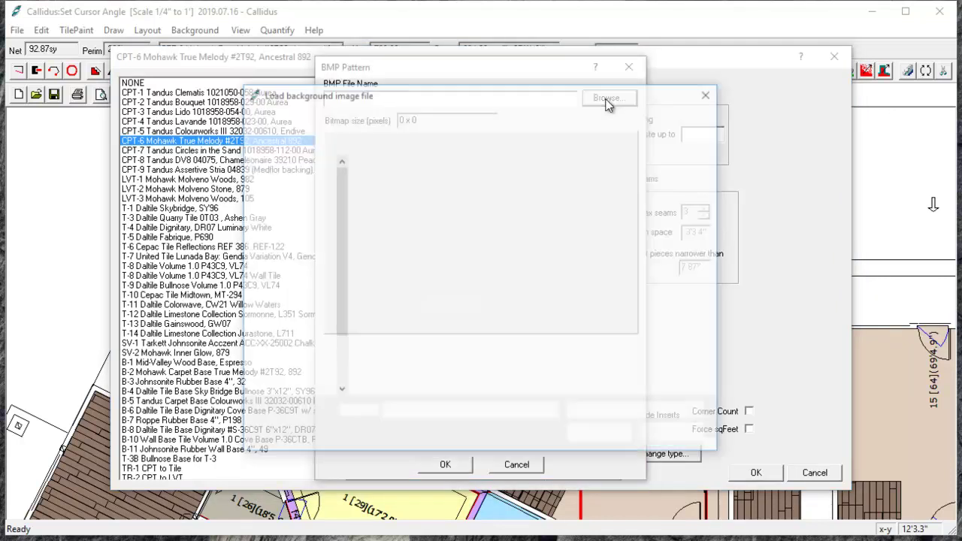
left_click(319, 184)
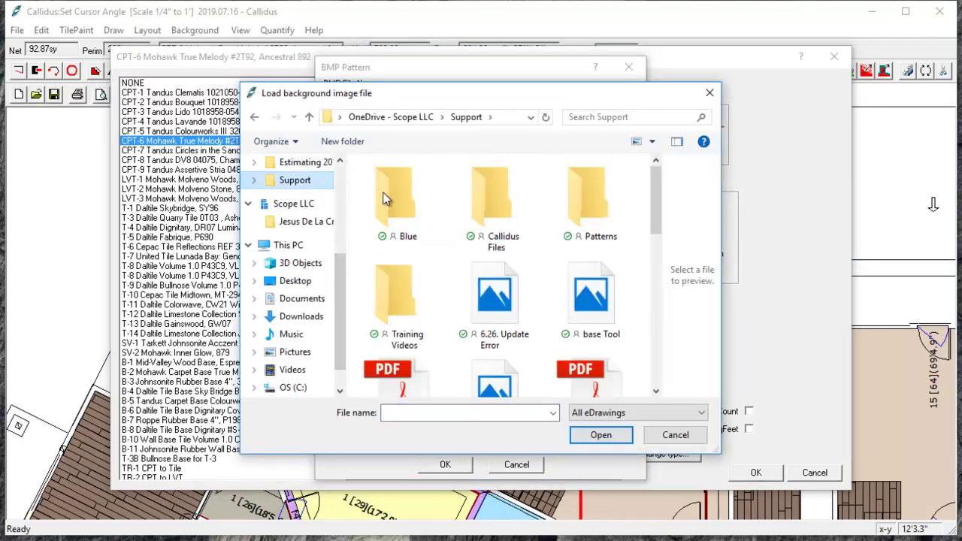
double_click(393, 300)
double_click(424, 185)
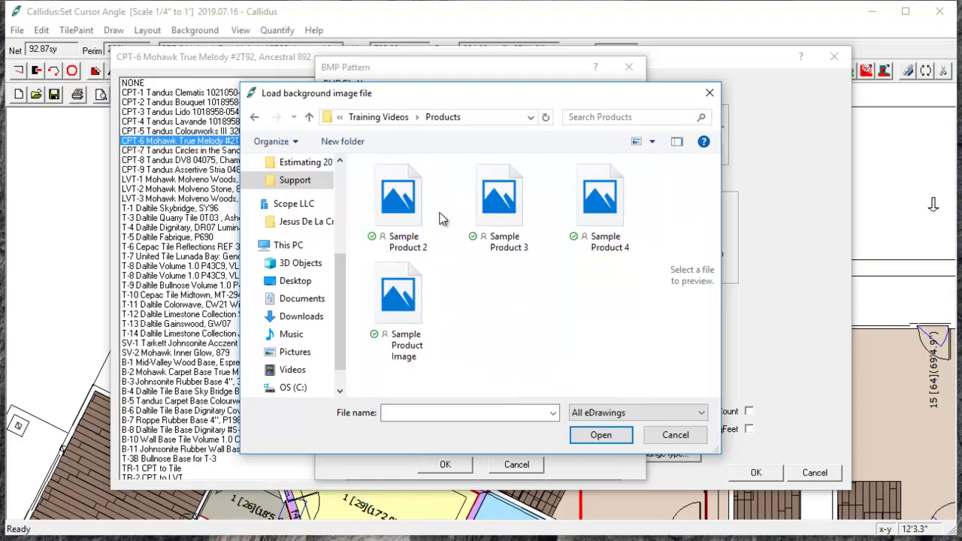
double_click(493, 222)
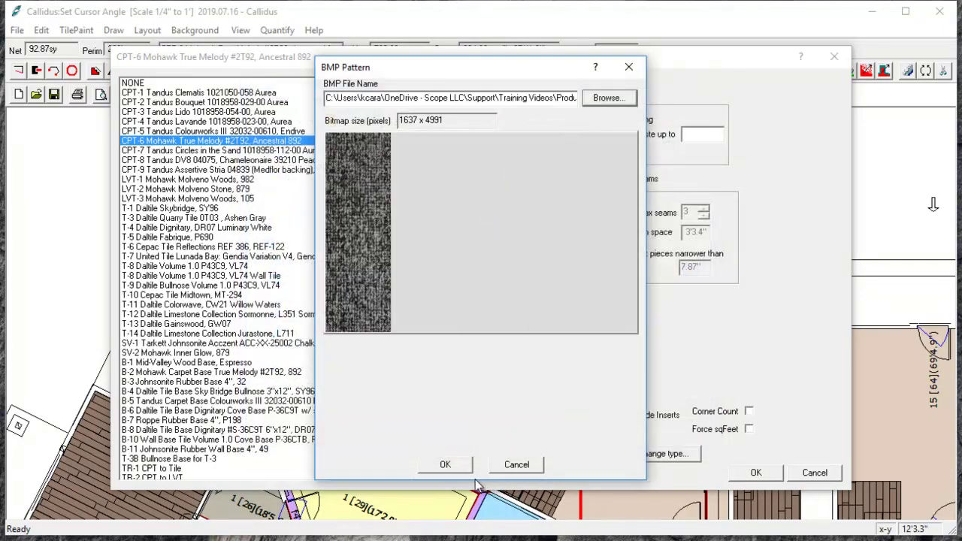
left_click(452, 464)
left_click(547, 310)
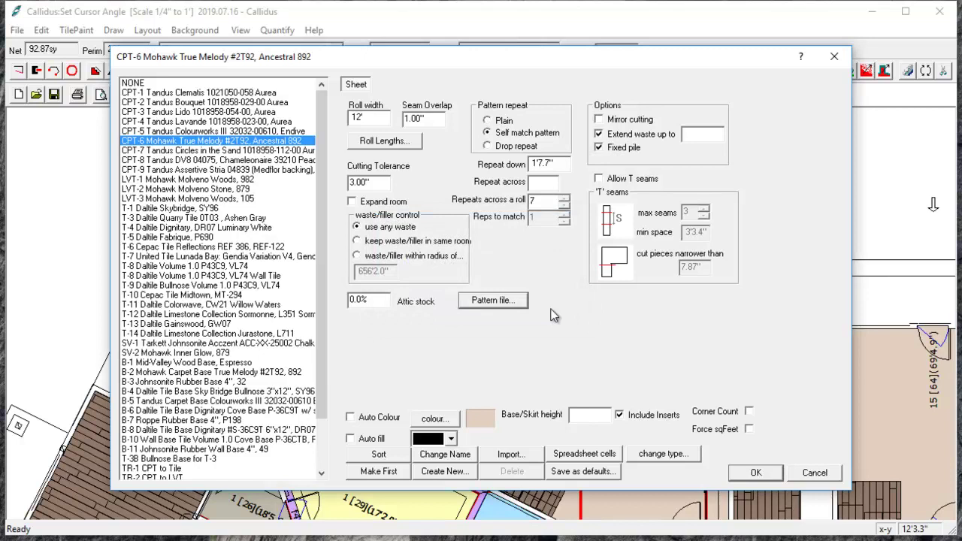
left_click(754, 472)
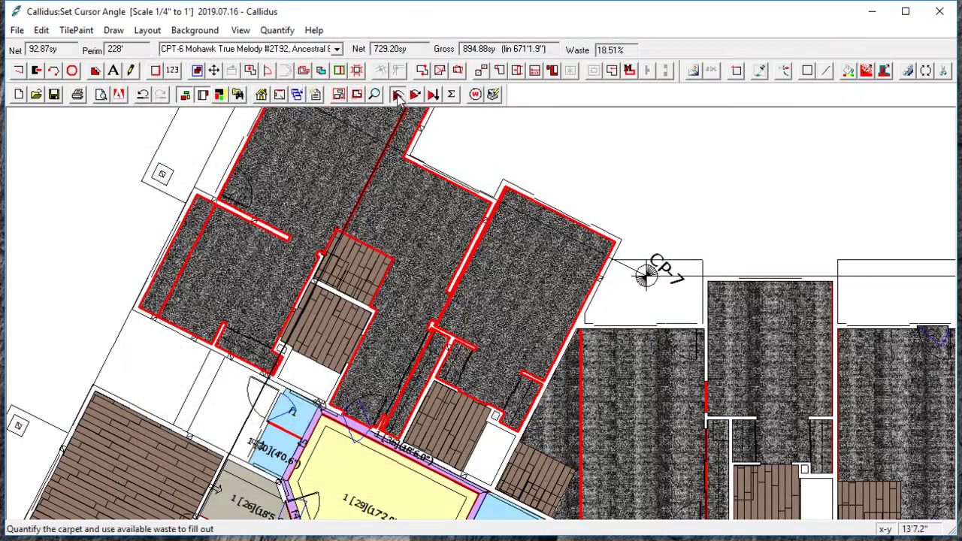
Quantify the carpet using available waste, display the patterned layout, and inspect the seam lines in the angled rooms near CP-7.
left_click(397, 95)
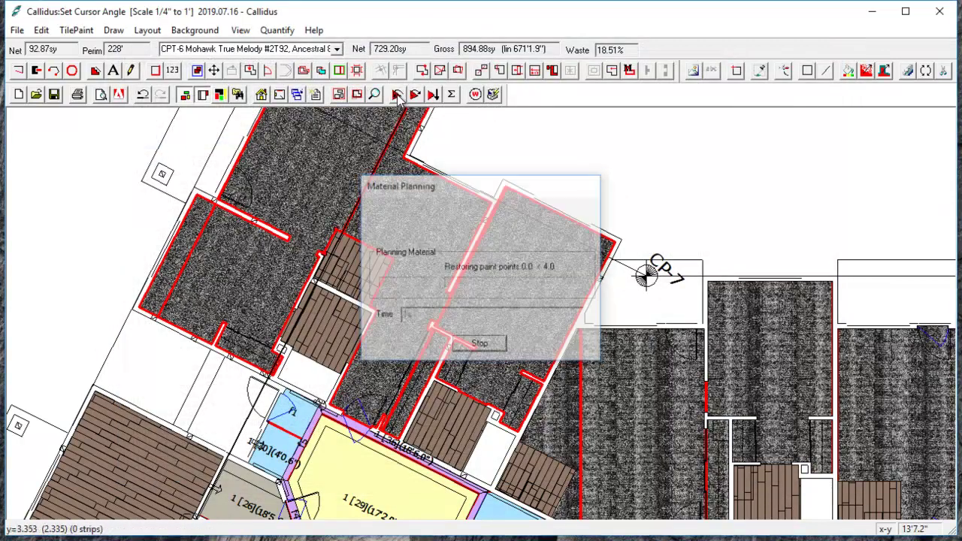
left_click(203, 94)
scroll(415, 233, "up", 2)
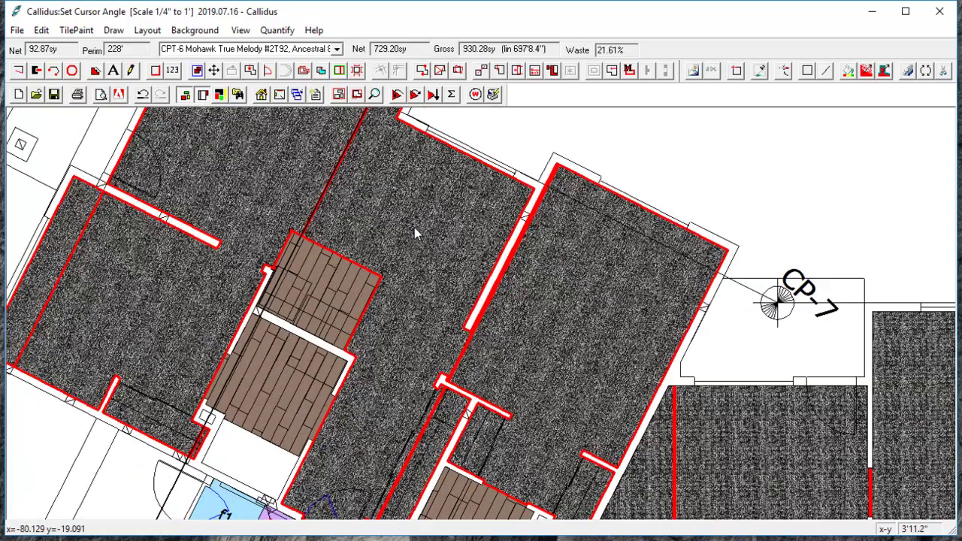
scroll(328, 203, "up", 1)
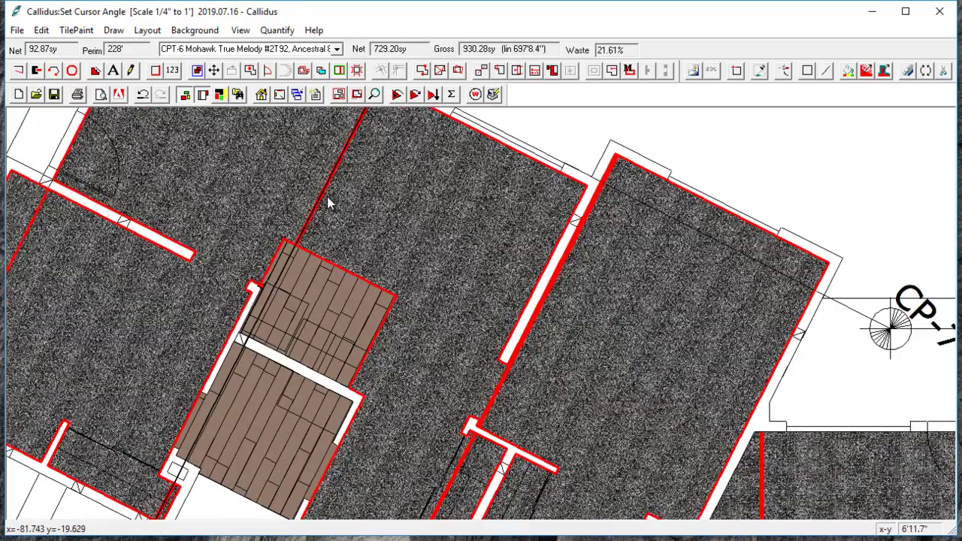
scroll(329, 203, "up", 1)
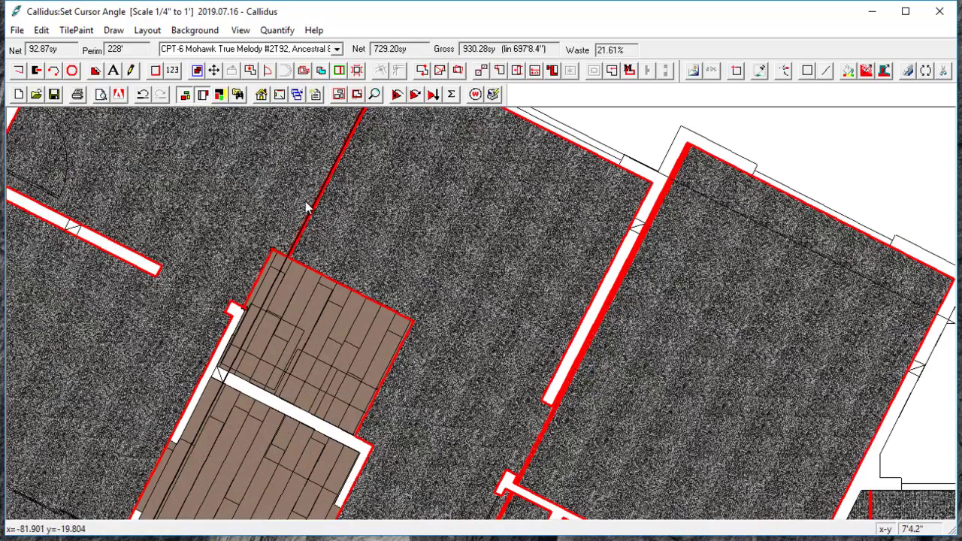
Disable the display of seams in a thicker pen in the global settings.
left_click(316, 95)
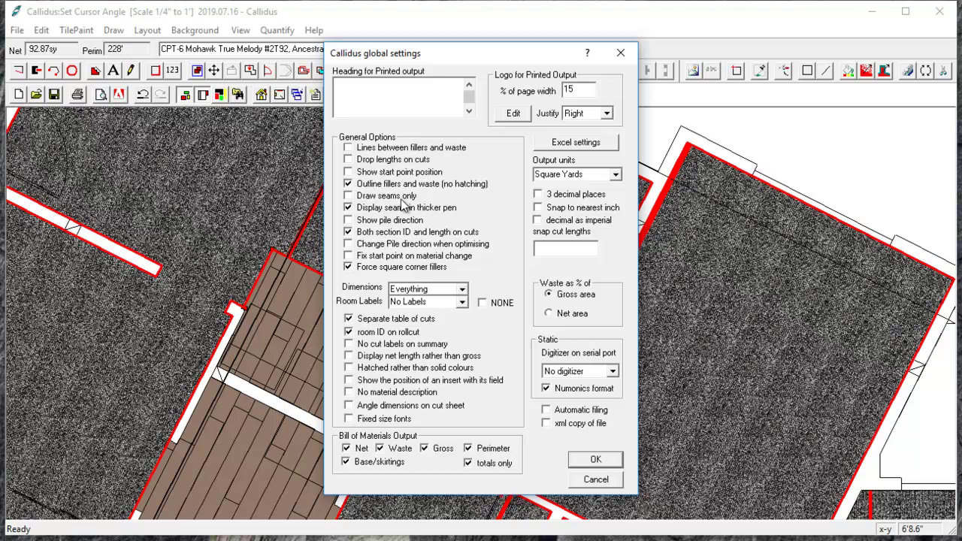
left_click(349, 208)
left_click(597, 461)
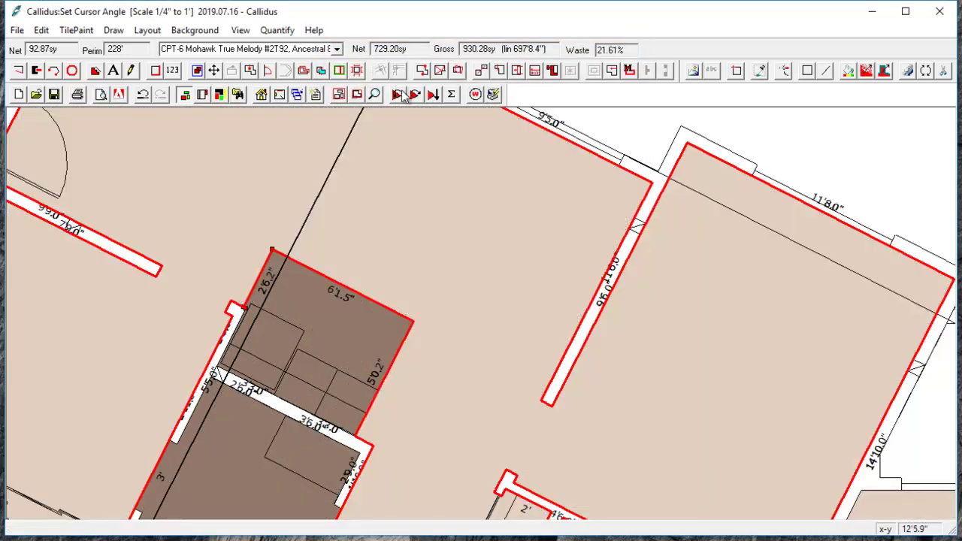
Requantify the carpet, show the patterned layout again, and check how the seams look around the wood-floored area near CP-7.
left_click(398, 96)
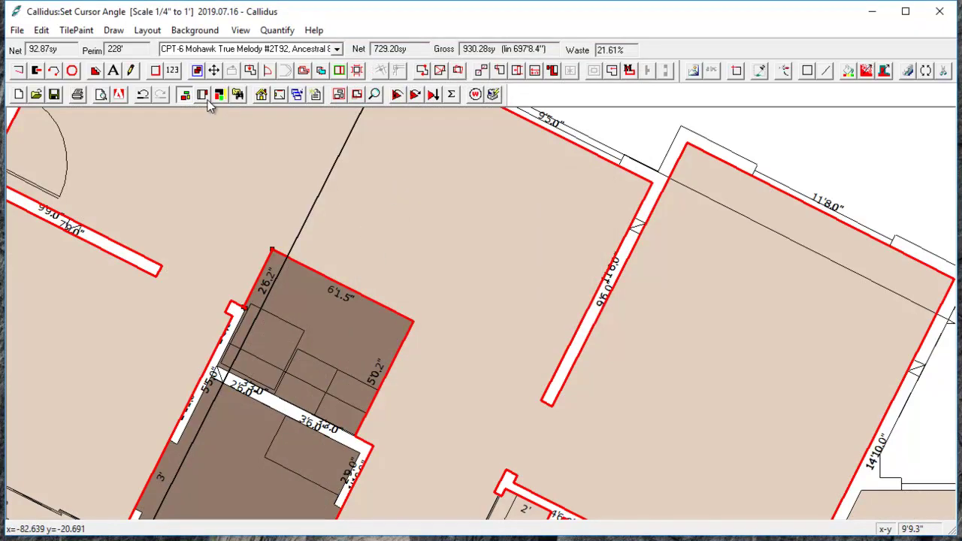
scroll(402, 288, "down", 4)
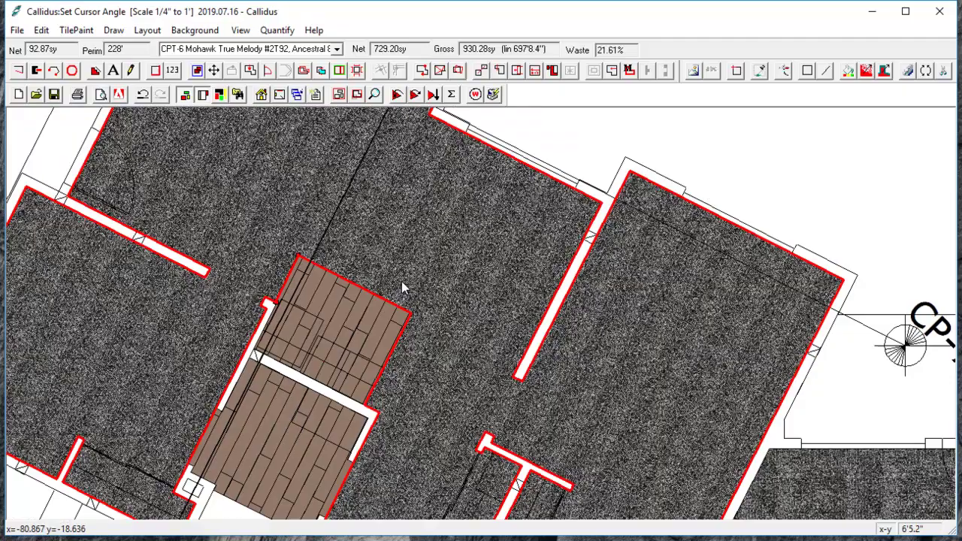
scroll(227, 345, "up", 3)
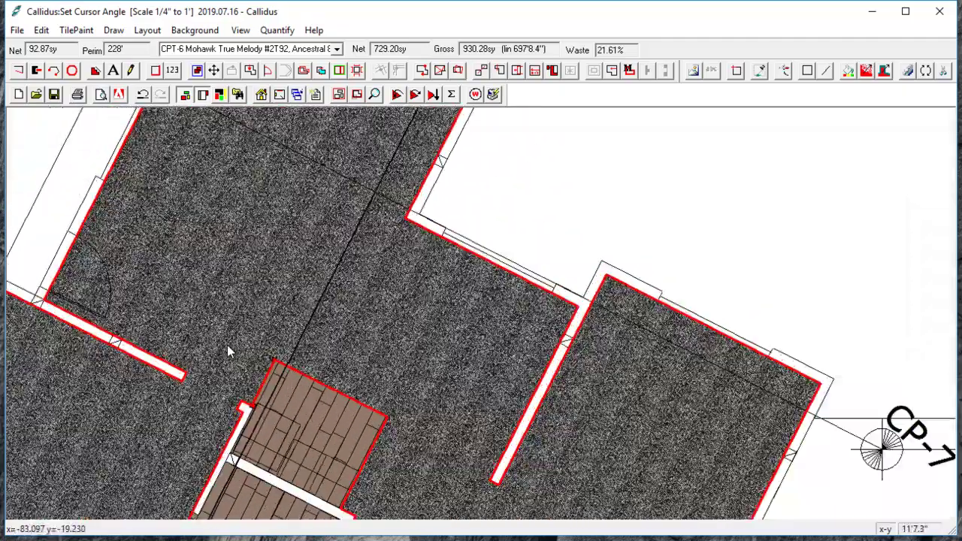
scroll(229, 351, "up", 2)
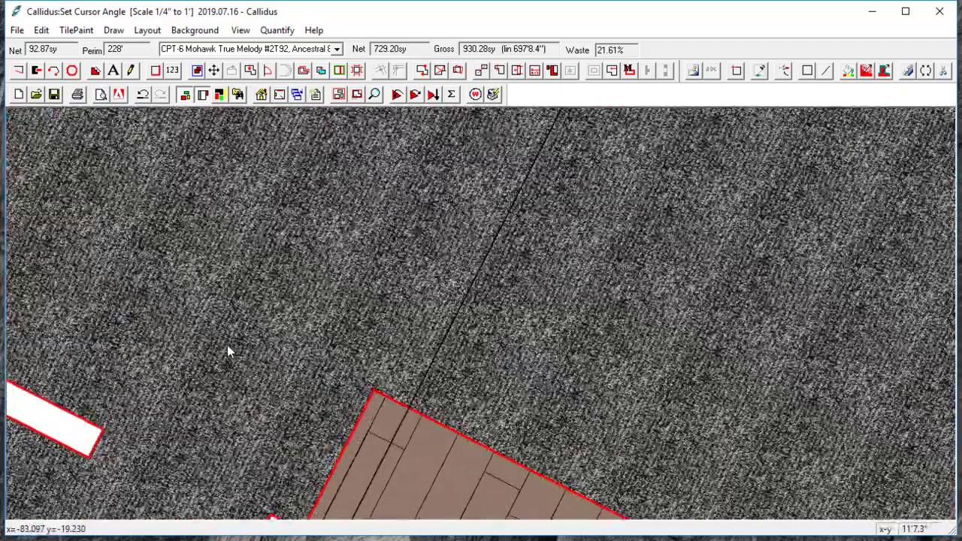
scroll(228, 350, "down", 4)
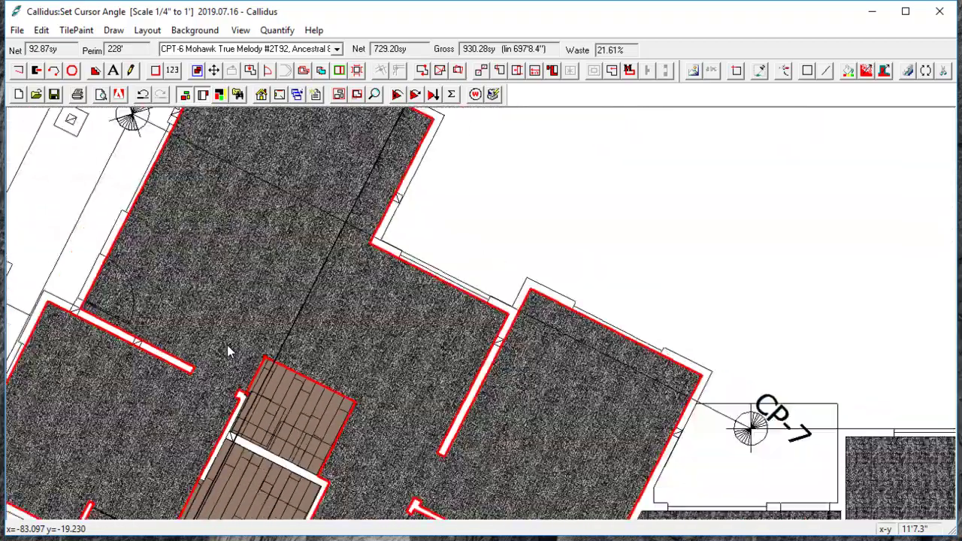